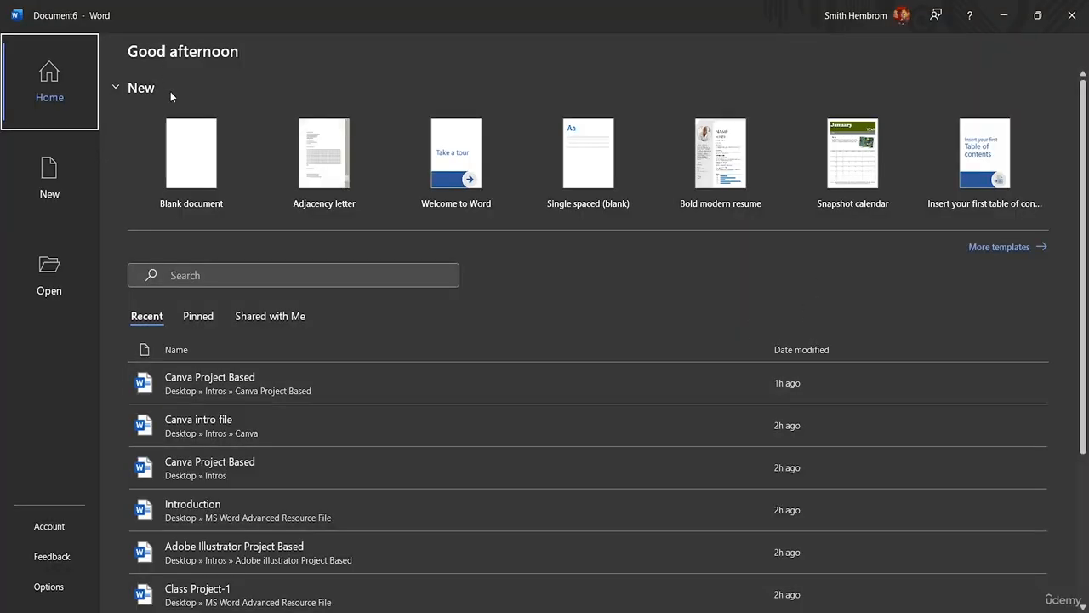
Create a blank document and enter the words One, Two, Three, Four and Five, each on its own line
click(194, 176)
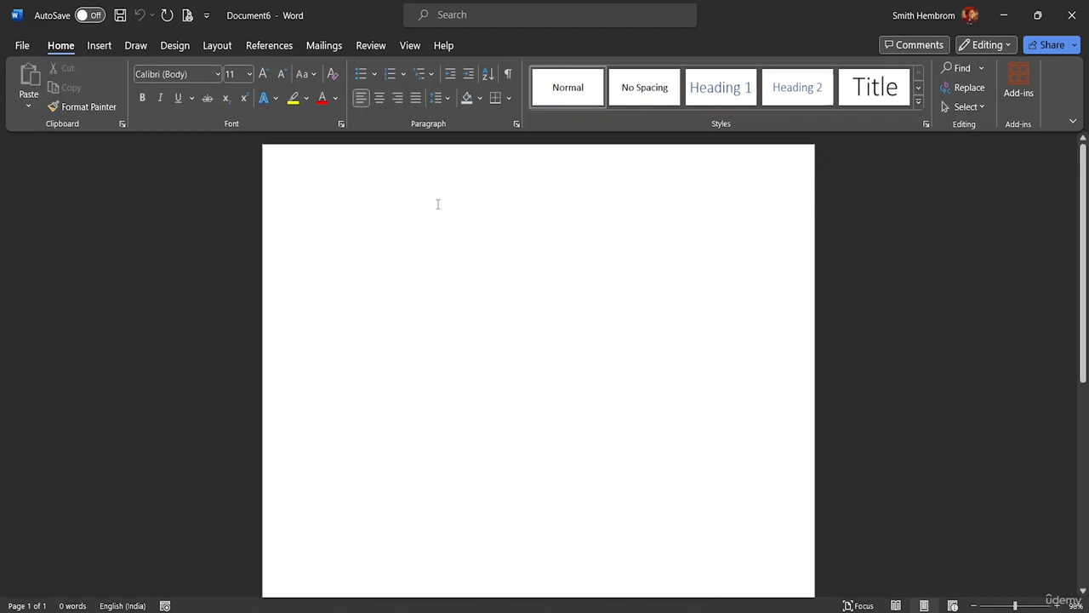
text(One)
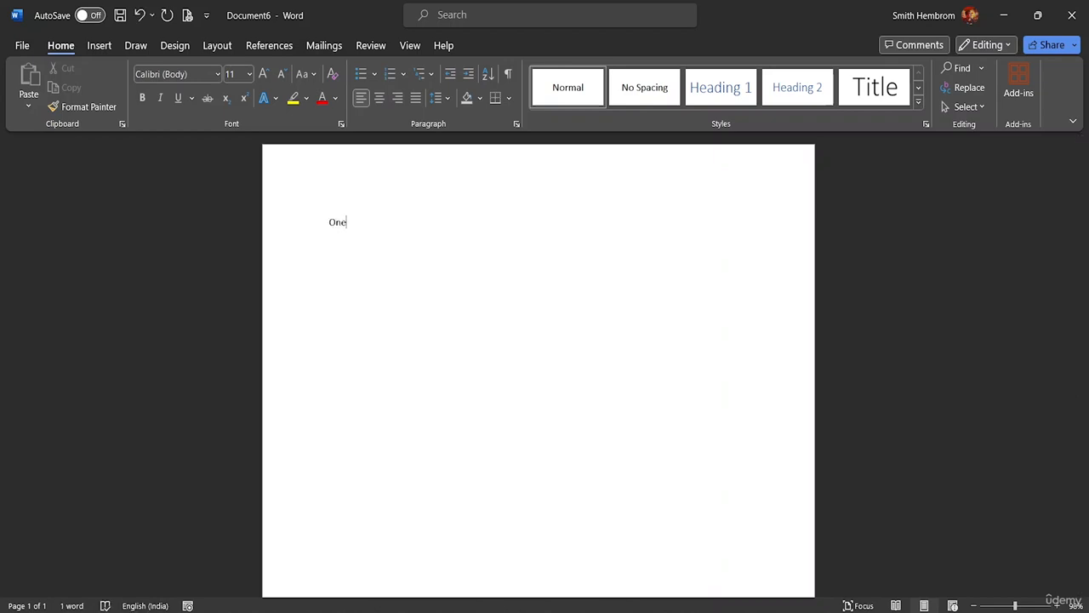
key(Return)
text(Tw)
key(BackSpace)
text(w)
key(BackSpace)
text(wo)
key(Return)
text(Three)
key(Return)
text(Four )
text(Fi)
text(ve)
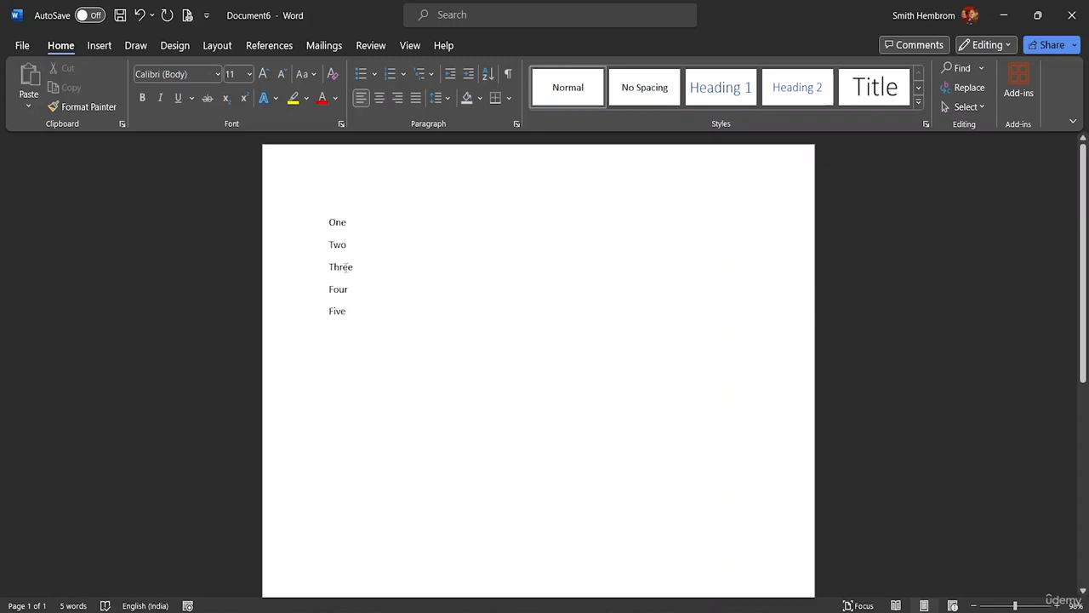
Place the cursor before the word One and open the setup for recording a new macro
click(219, 47)
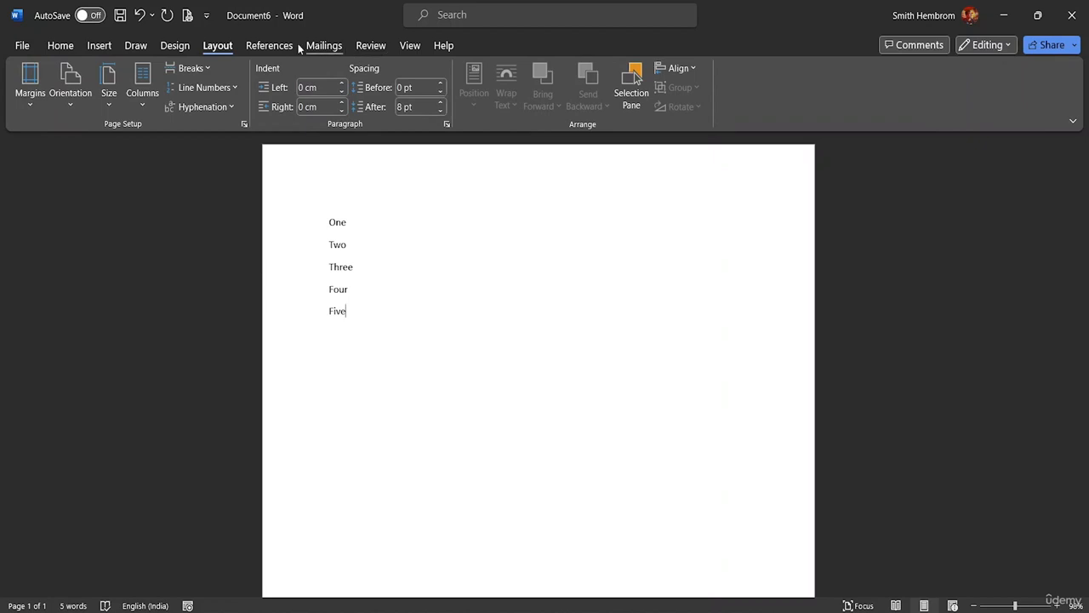
click(266, 47)
click(319, 47)
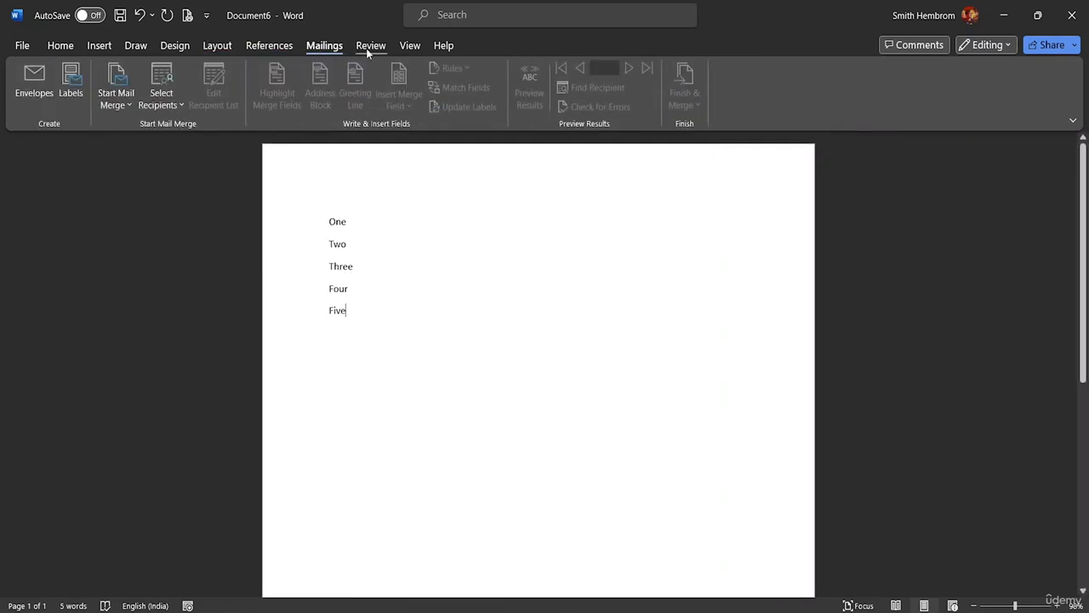
click(370, 47)
click(408, 47)
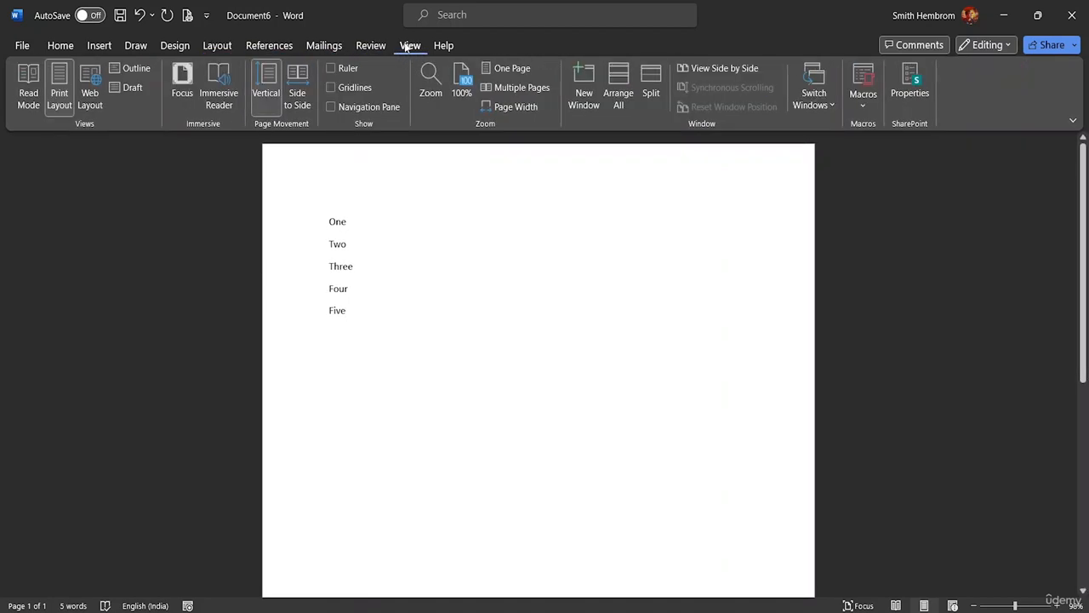
click(864, 108)
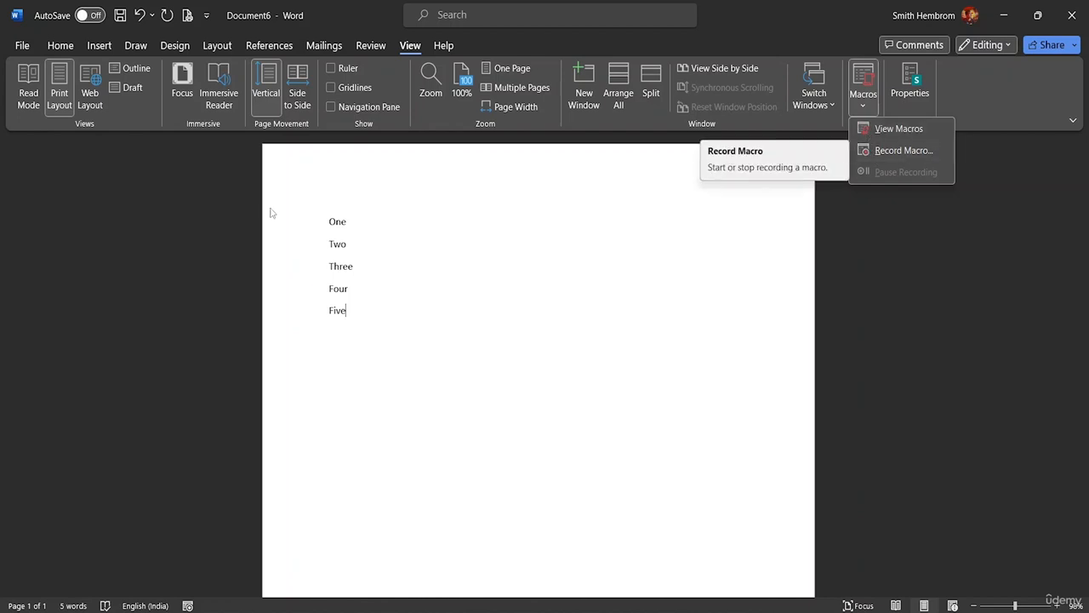
click(330, 222)
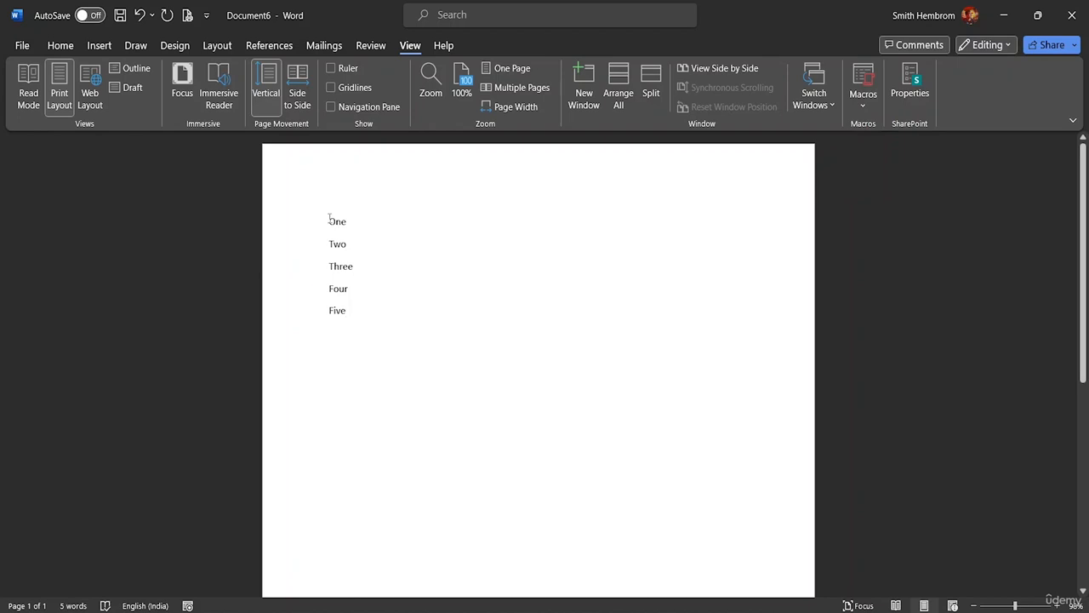
click(864, 109)
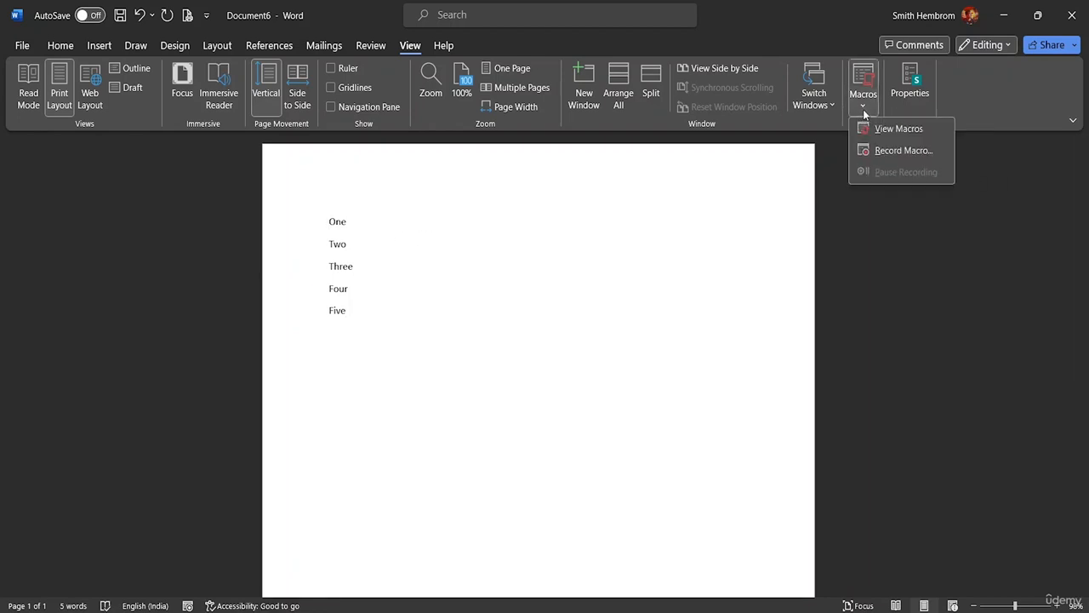
click(883, 152)
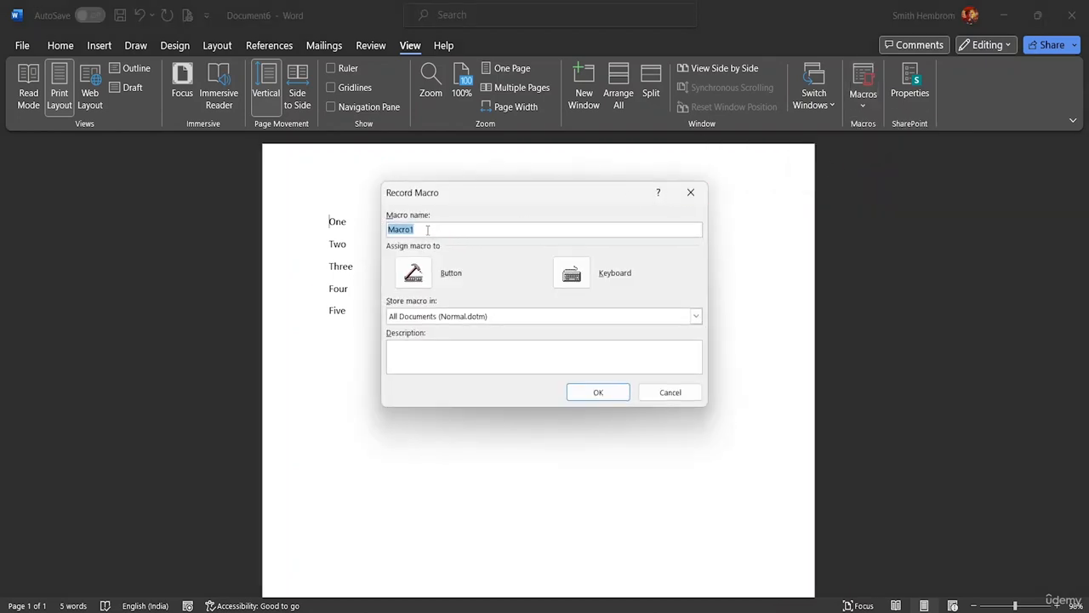
Assign the keyboard shortcut Ctrl+Shift+A to Macro1 and start recording it
click(582, 284)
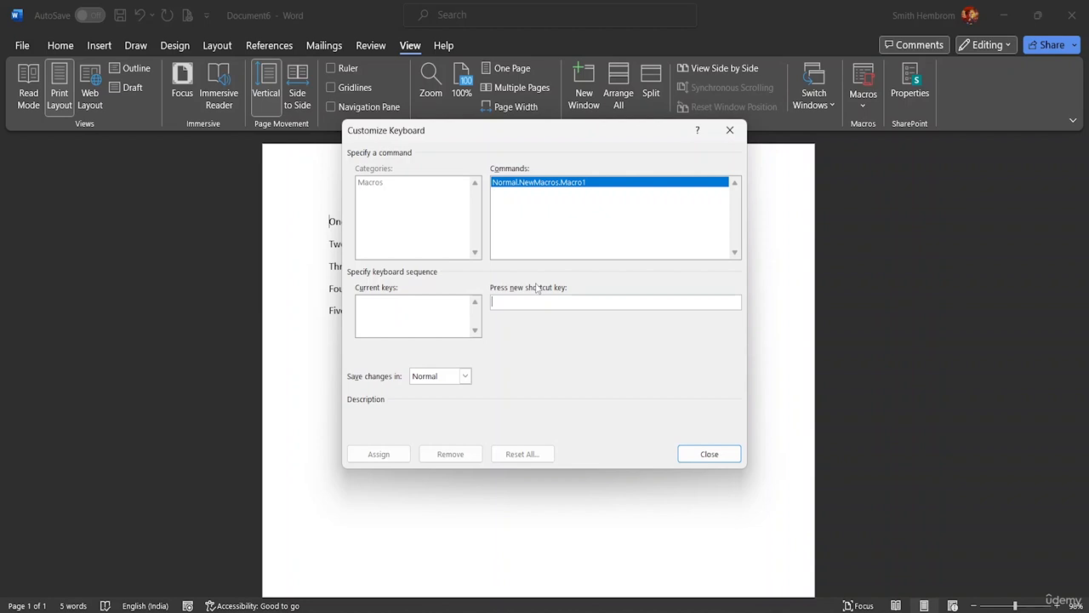
key(ctrl+shift+a)
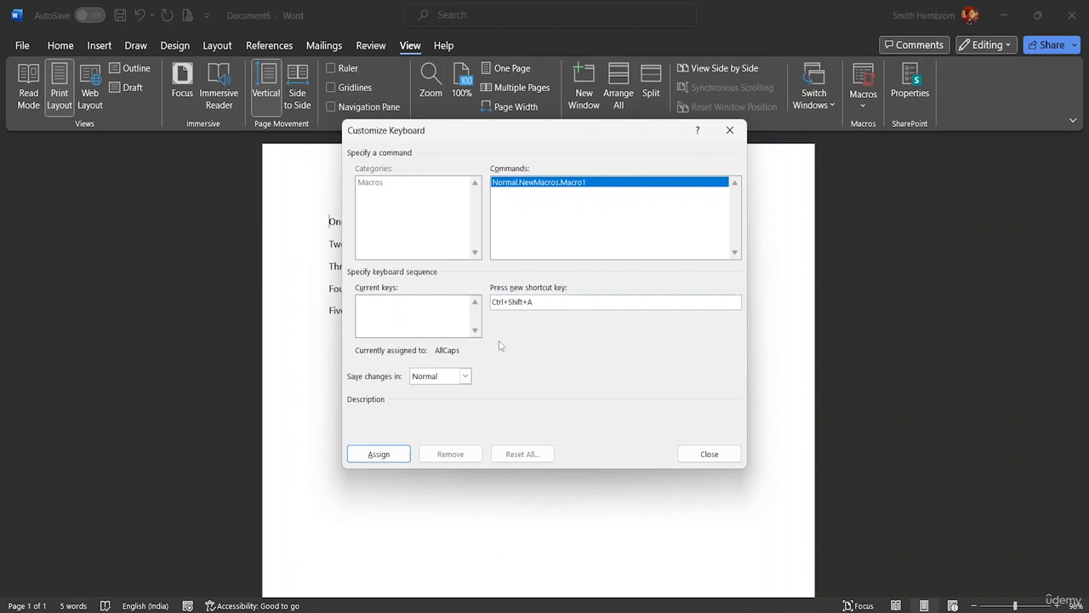
click(393, 455)
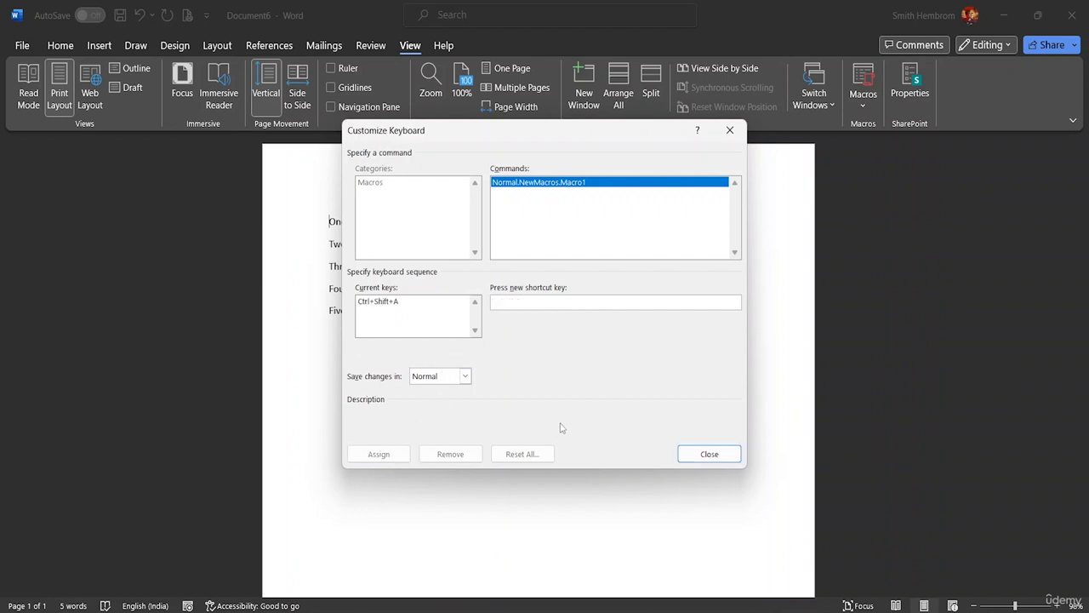
click(688, 460)
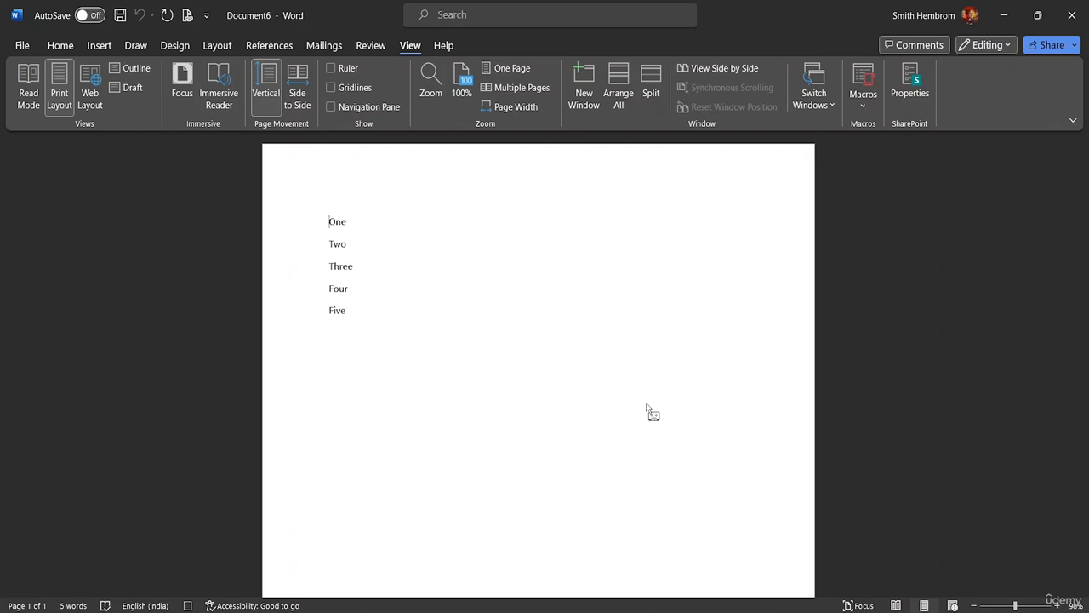
Record the macro by enclosing the word One in spaced parentheses as "( One )", and stop the recording
text(()
text(1)
key(BackSpace)
click(863, 105)
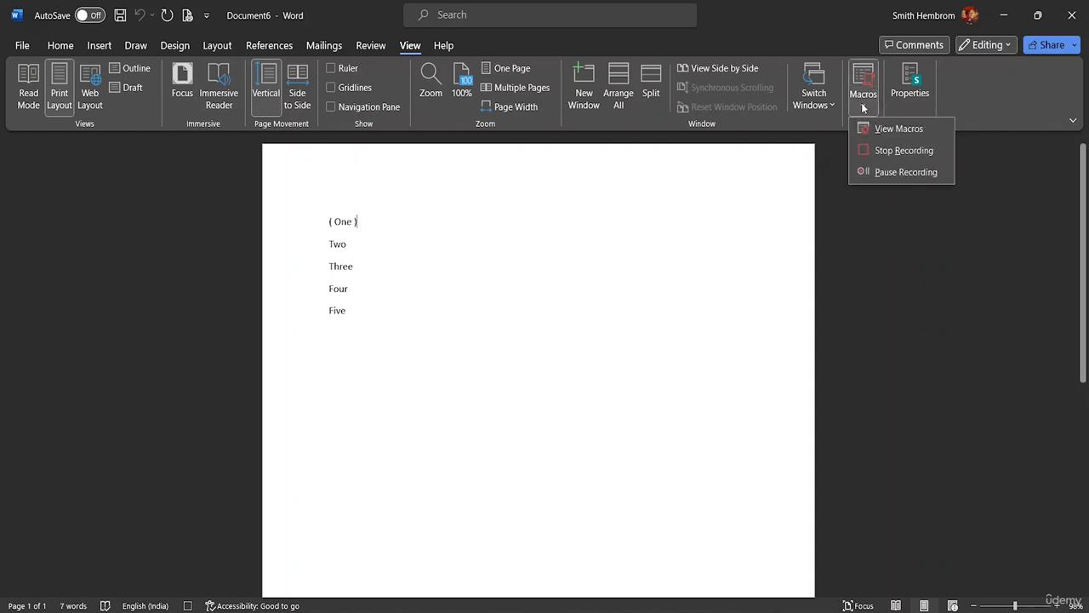
click(895, 151)
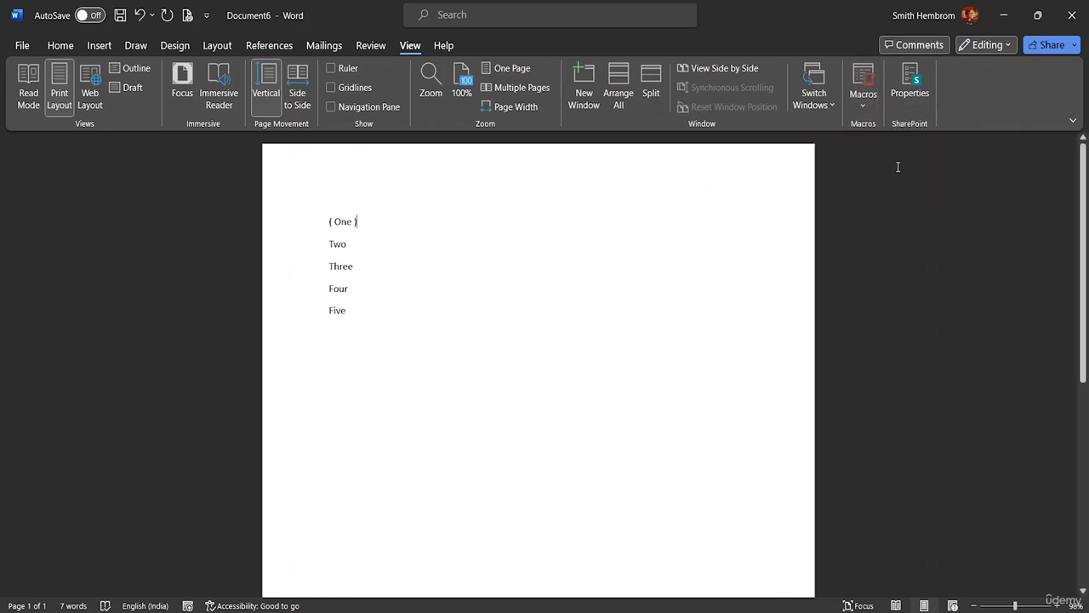
Check the list of macros for Macro1, and run the macro on the lines Two, Three and Four with its shortcut
click(863, 104)
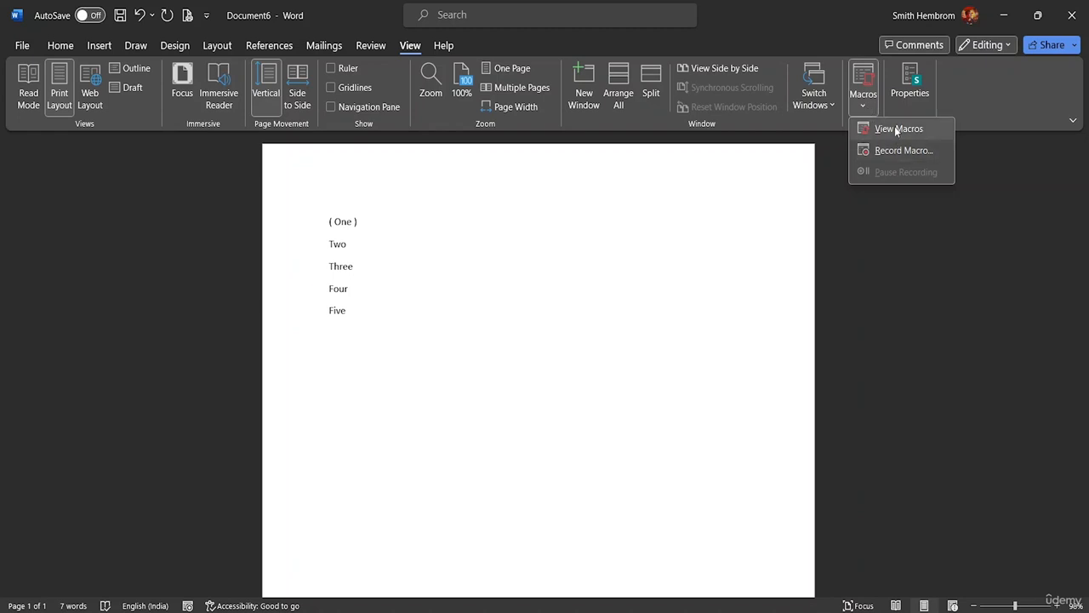
click(894, 129)
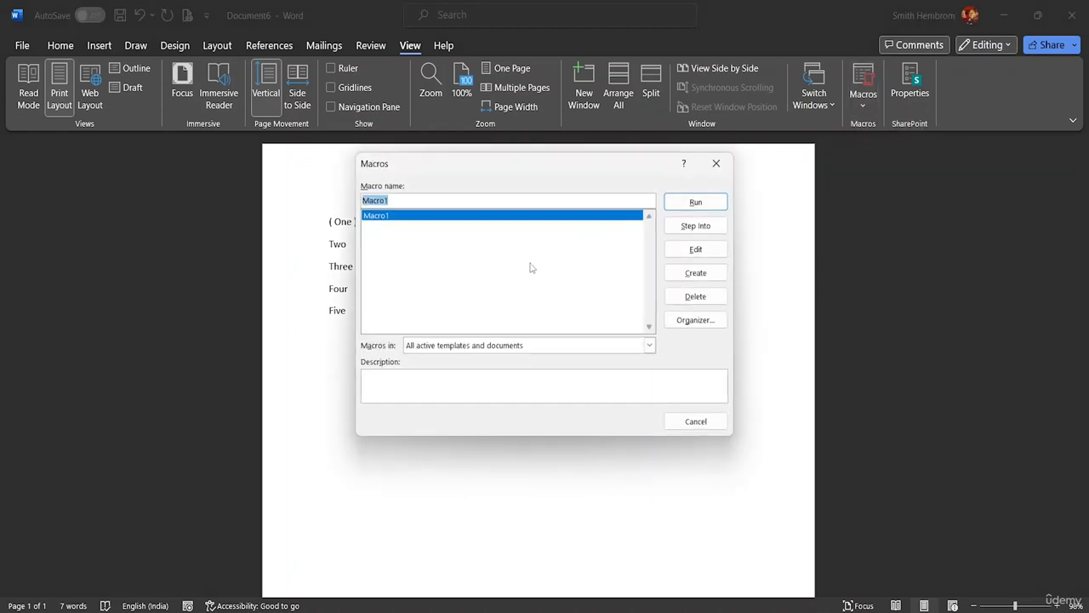
click(390, 202)
click(719, 162)
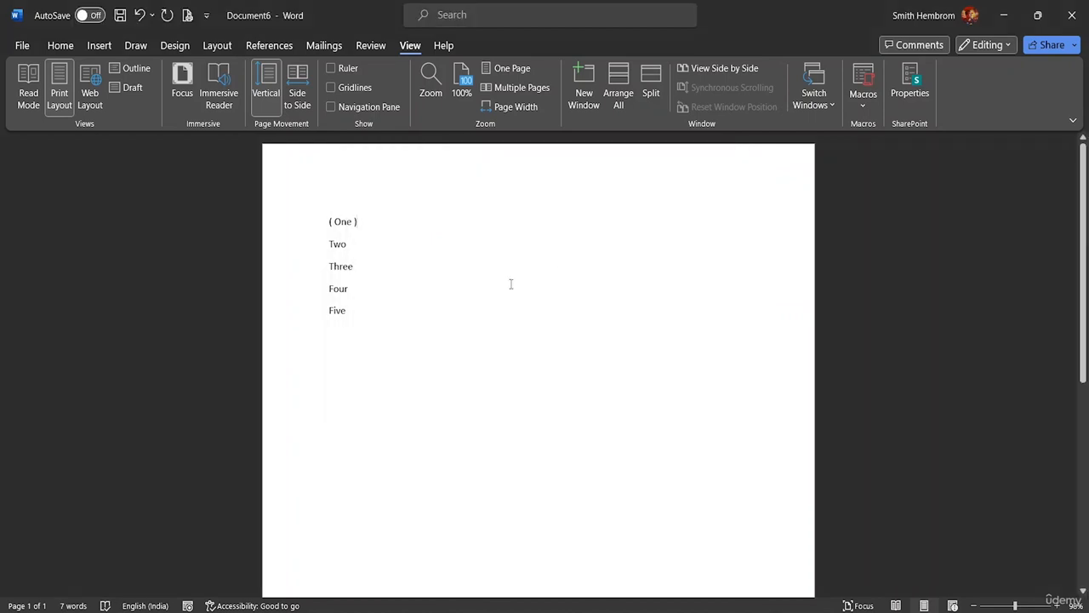
click(328, 244)
key(ctrl+m)
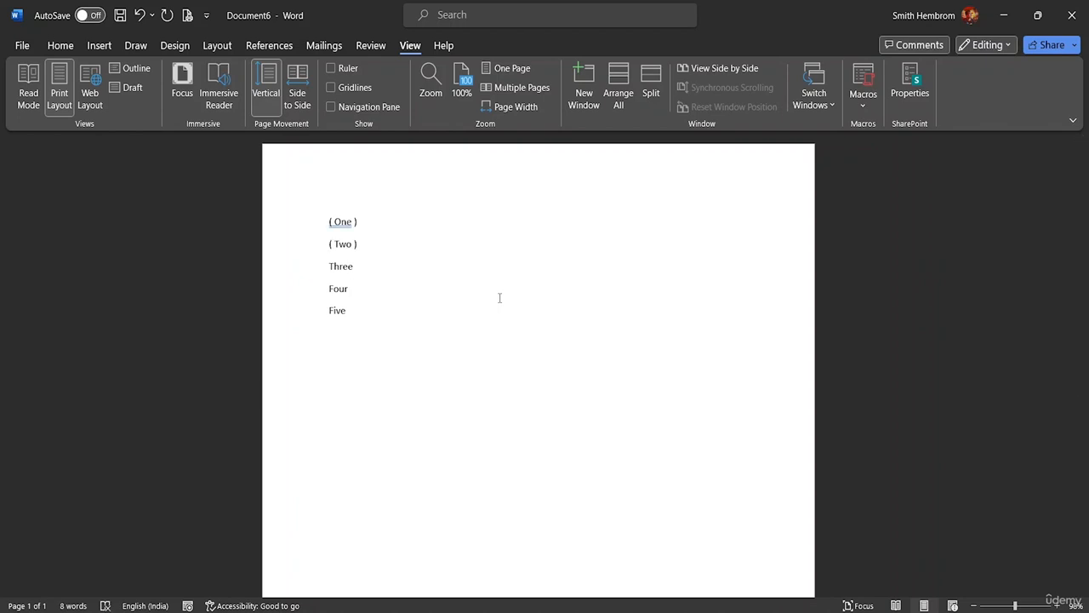
double_click(330, 266)
click(329, 266)
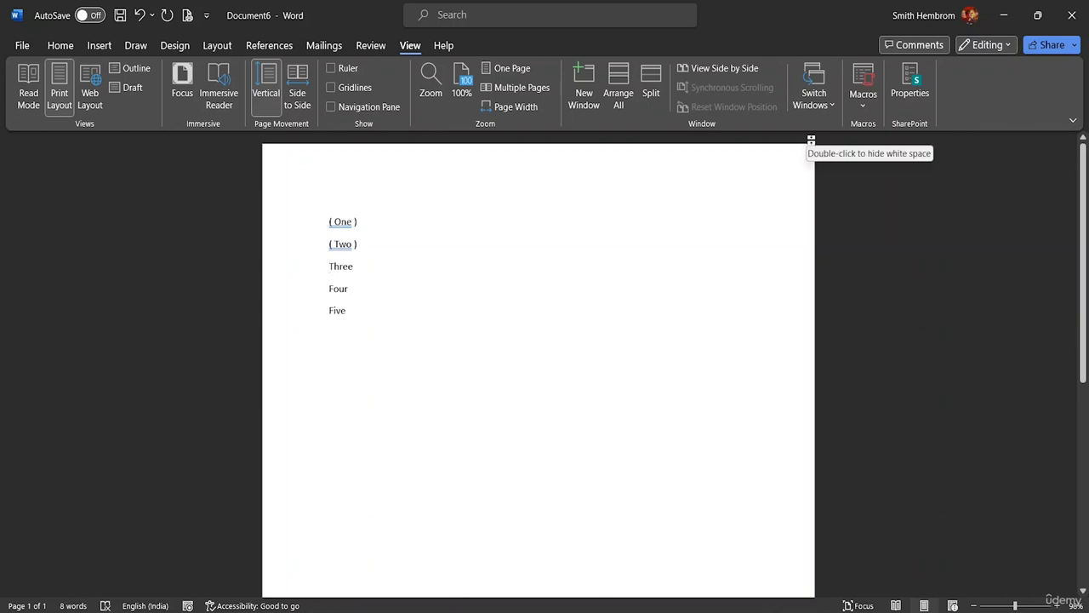
key(ctrl+shift+b)
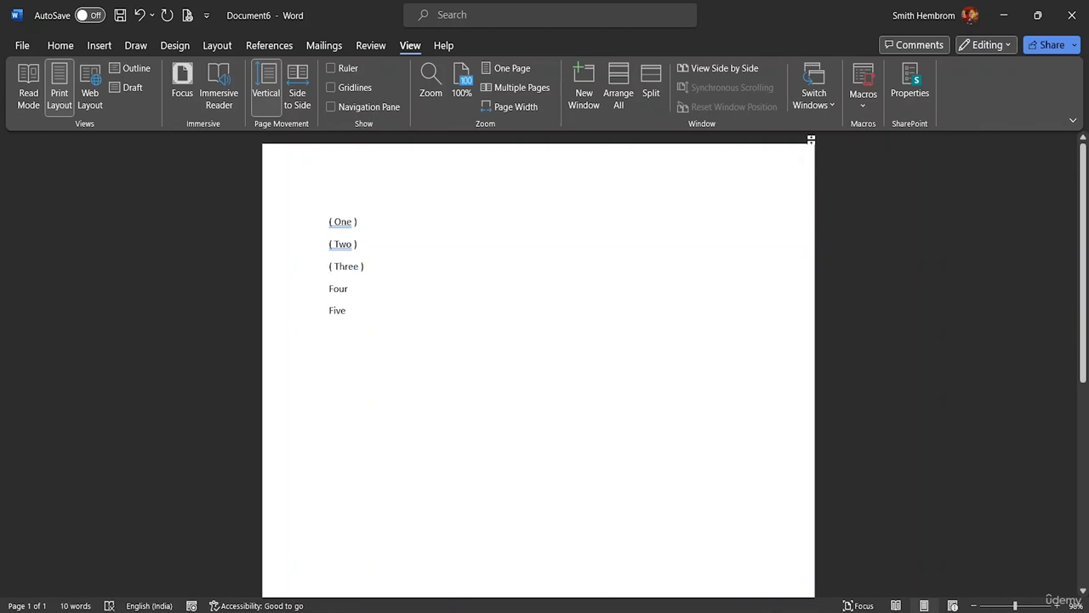
click(331, 288)
key(ctrl+shift+b)
Check the macro list again, and run the recorded macro on the line Five to enclose it in parentheses
click(868, 107)
click(882, 124)
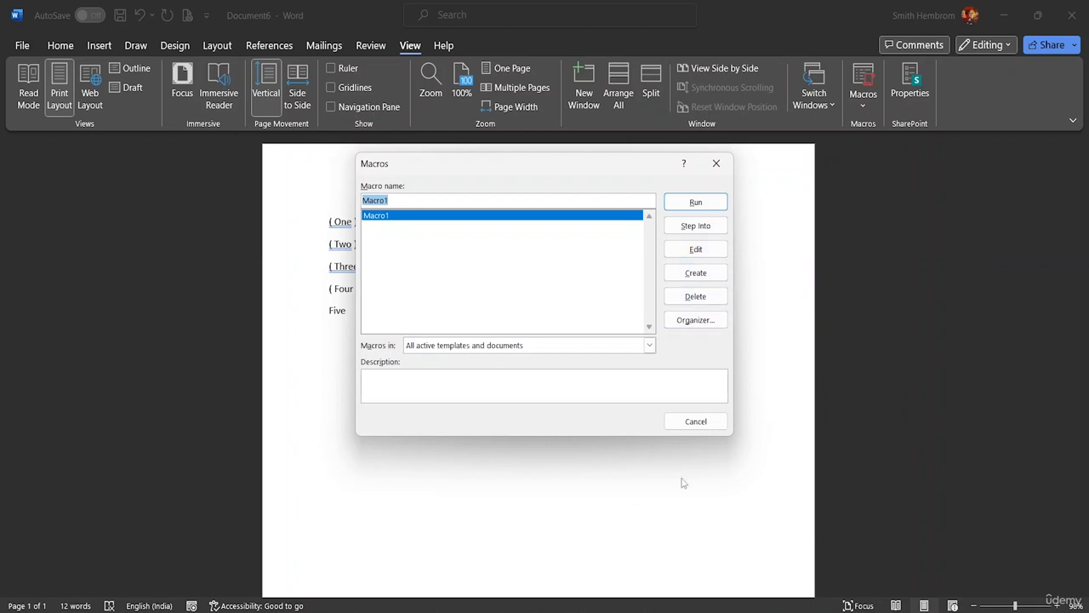
click(695, 421)
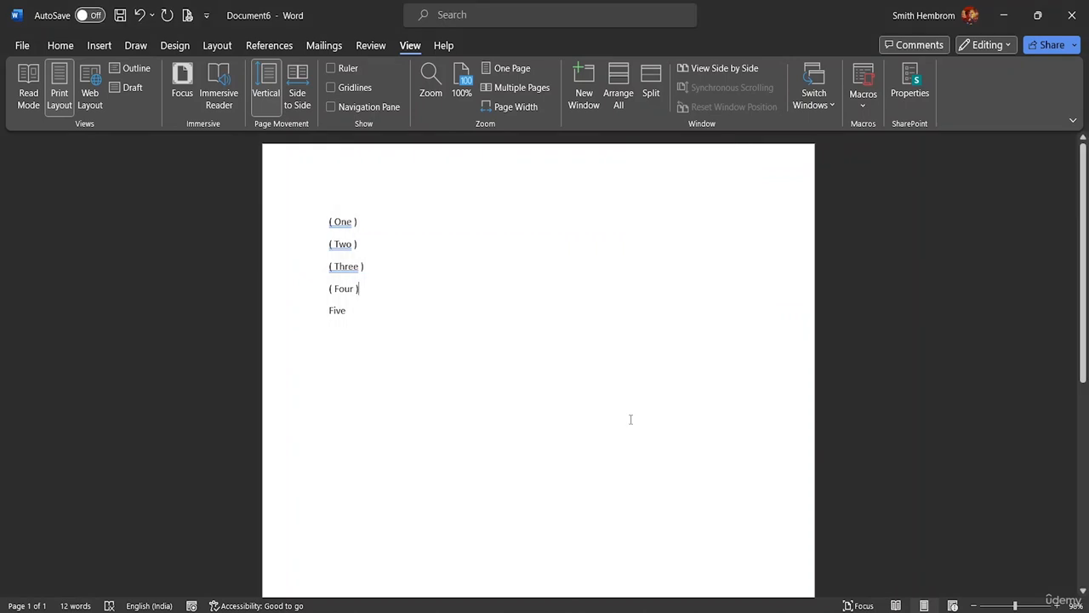
click(325, 312)
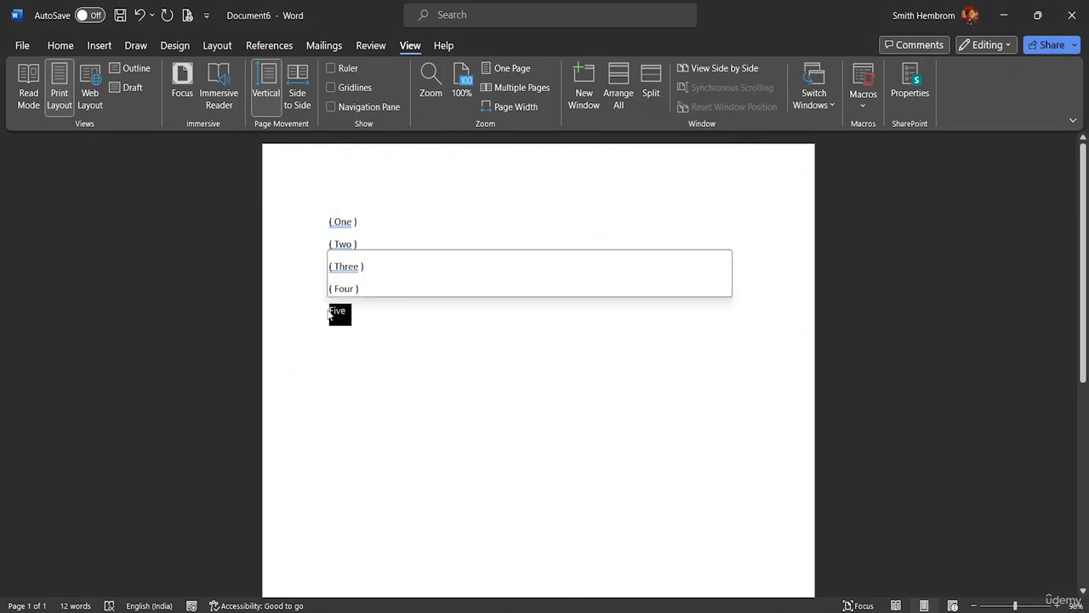
click(326, 311)
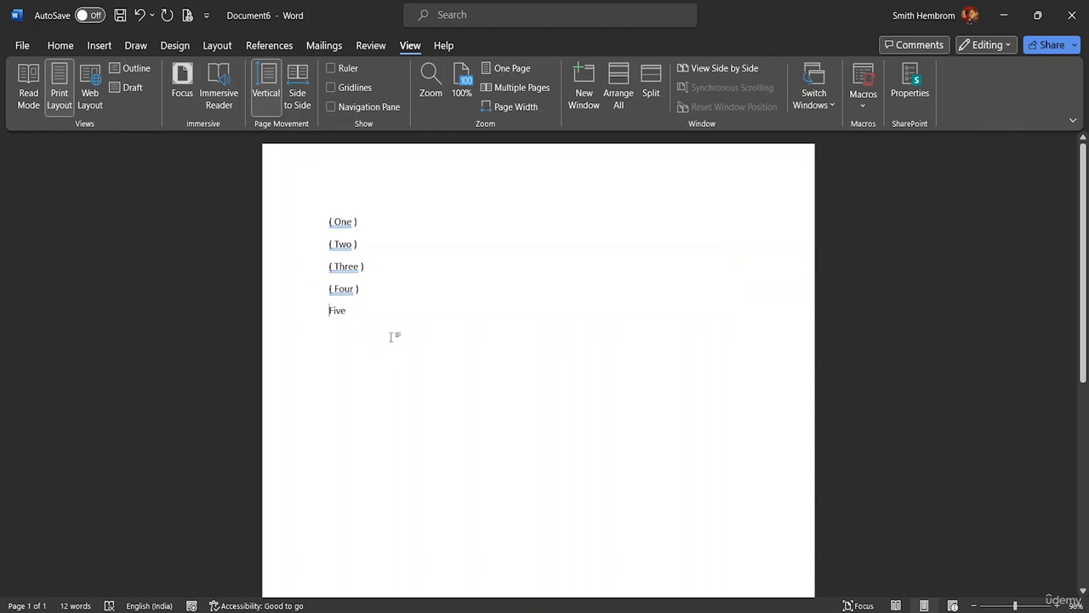
key(ctrl+m)
double_click(409, 272)
key(ctrl+z)
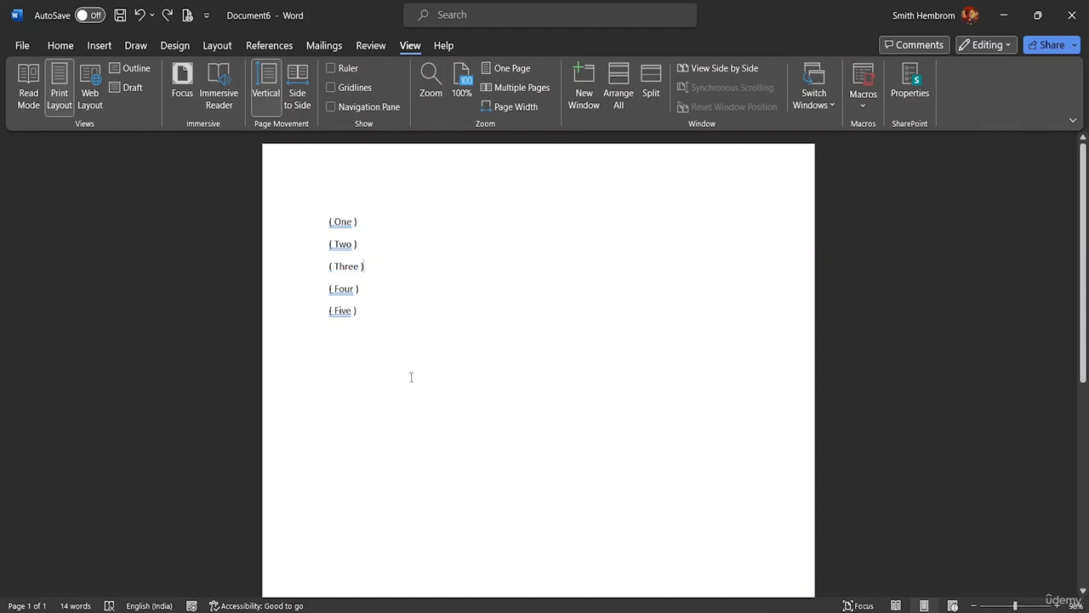